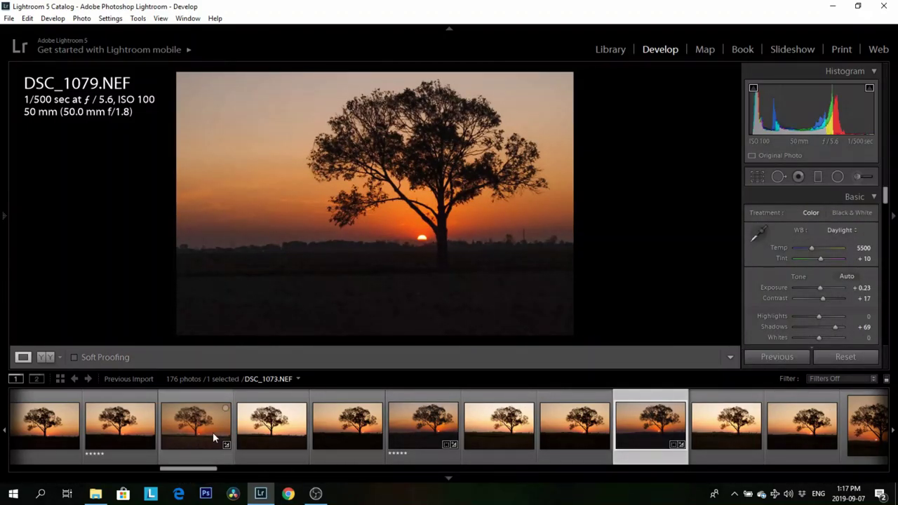
Compare the sunset tree photos DSC_1073, DSC_1079, DSC_1076 and DSC_1082, examining each image with its histogram.
{"action": "left_click", "coordinate": [184, 428]}
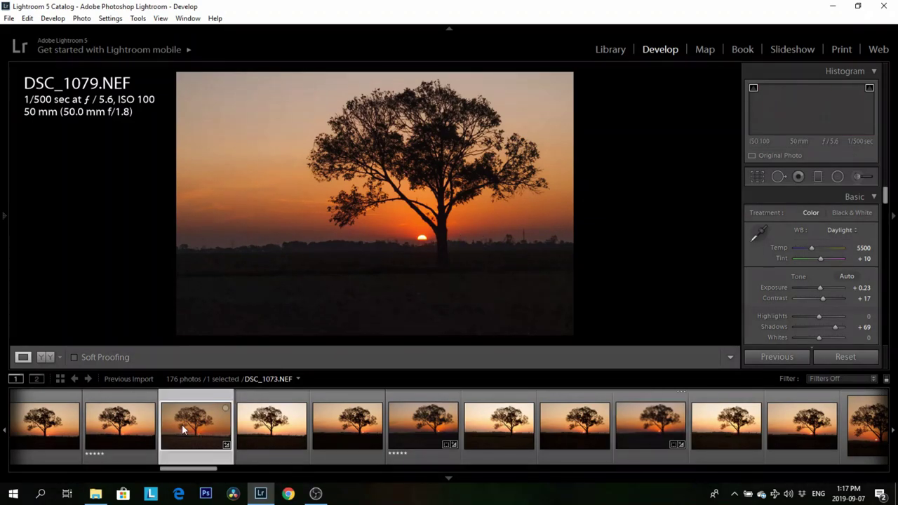
{"action": "left_click", "coordinate": [648, 424]}
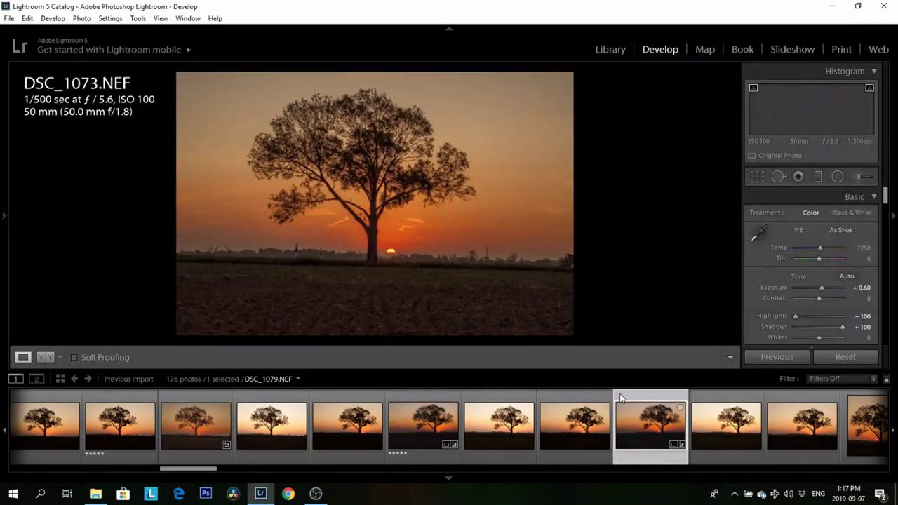
{"action": "left_click", "coordinate": [411, 431]}
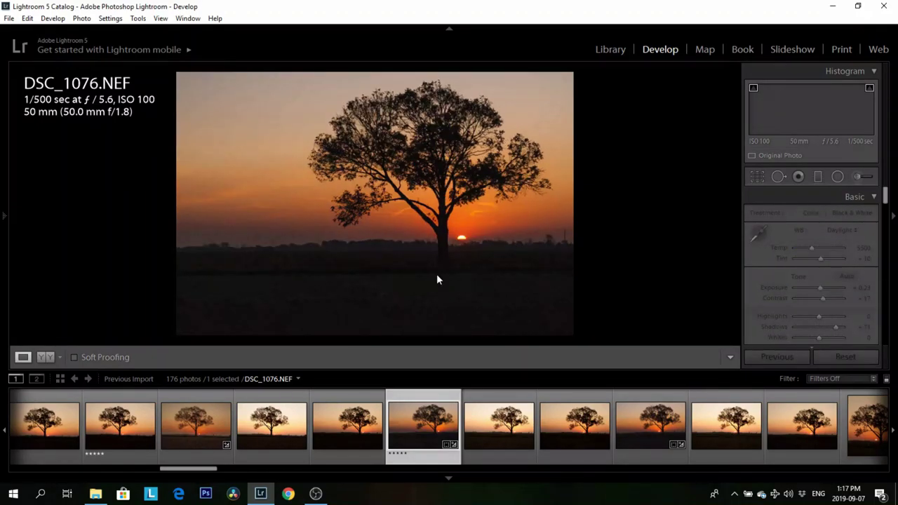
{"action": "left_click_drag", "start_coordinate": [192, 471], "coordinate": [224, 468]}
{"action": "left_click", "coordinate": [269, 435]}
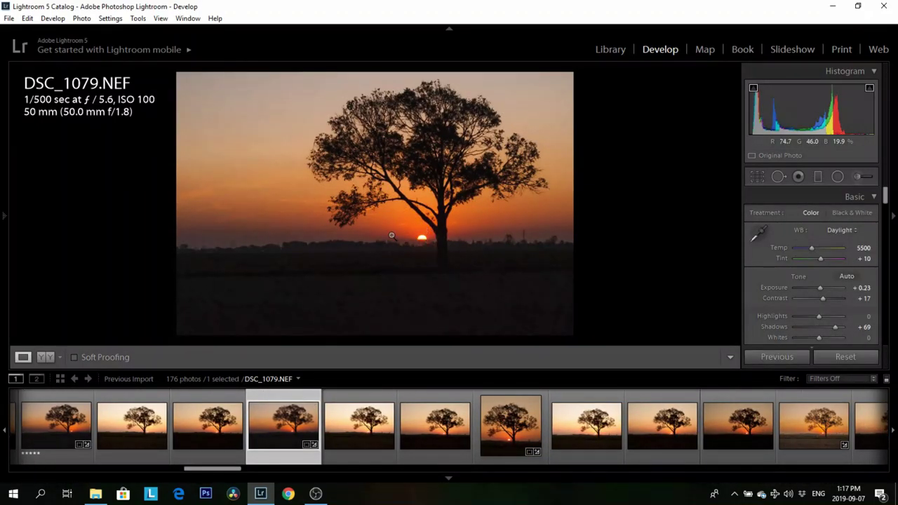
{"action": "left_click", "coordinate": [490, 418]}
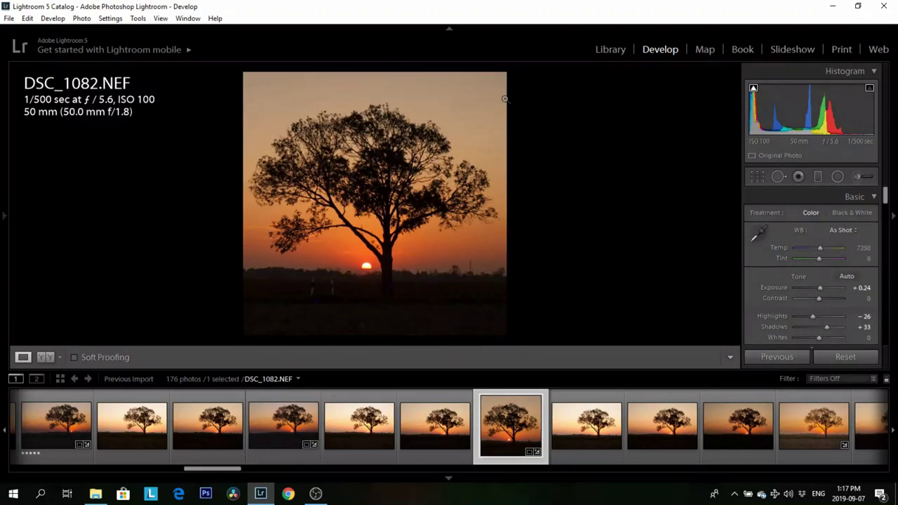
{"action": "left_click_drag", "start_coordinate": [217, 471], "coordinate": [226, 474]}
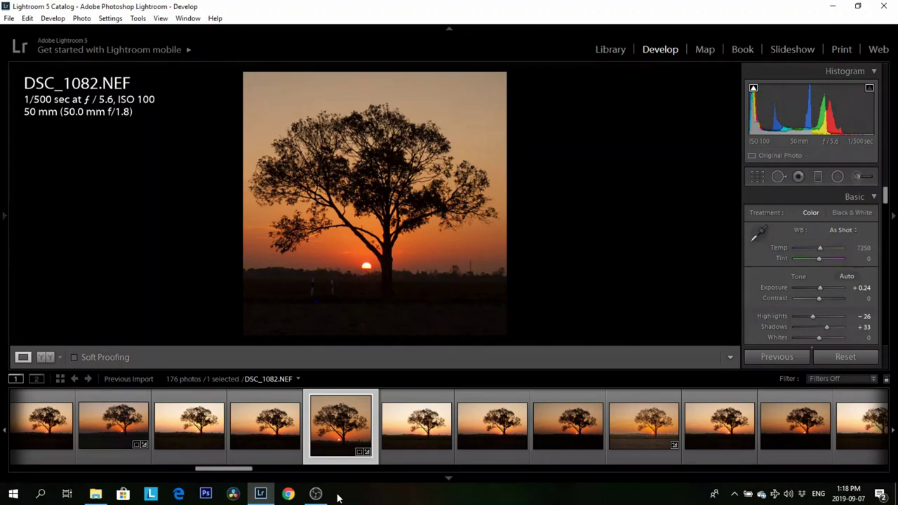
Return to the earlier tree shots and compare DSC_1072.NEF with the edited DSC_1073.NEF.
{"action": "left_click_drag", "start_coordinate": [230, 470], "coordinate": [183, 470]}
{"action": "left_click", "coordinate": [299, 424]}
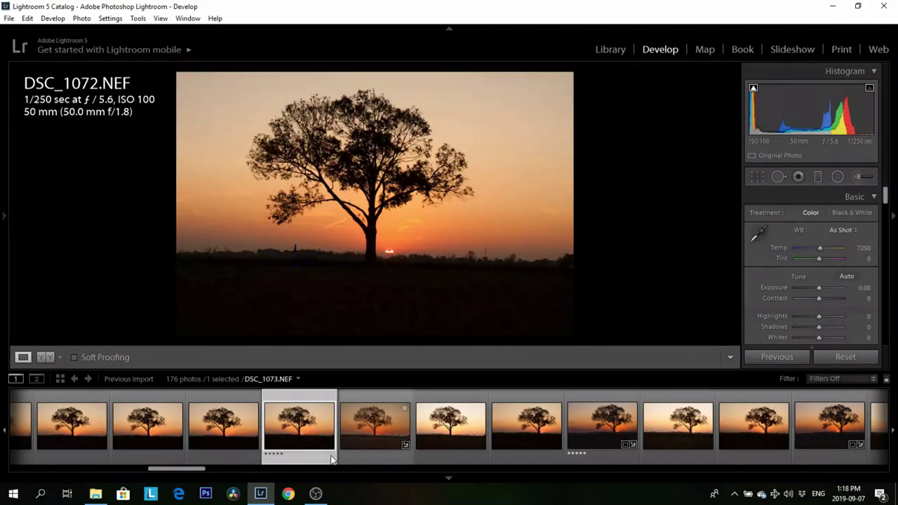
{"action": "left_click", "coordinate": [380, 442]}
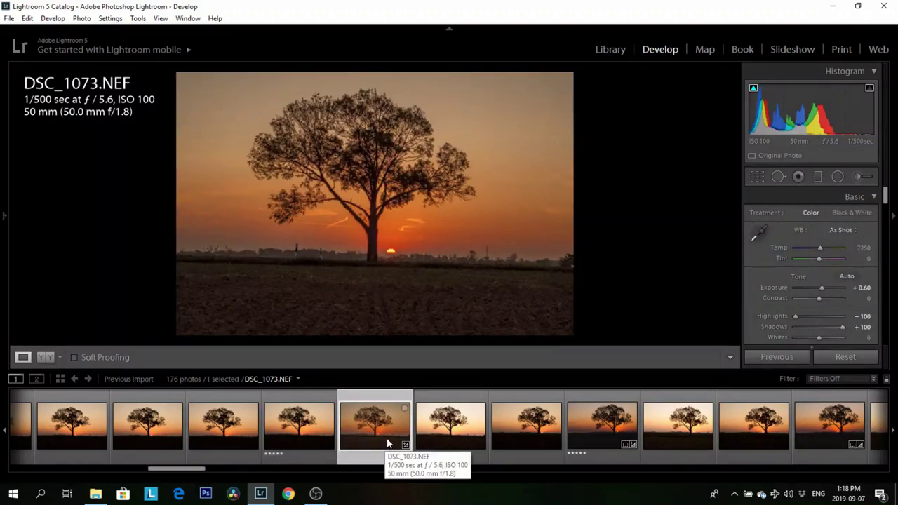
Try raising the exposure of DSC_1076.NEF to +1.79 and +1.55, and reset it to 0.00.
{"action": "left_click", "coordinate": [583, 443]}
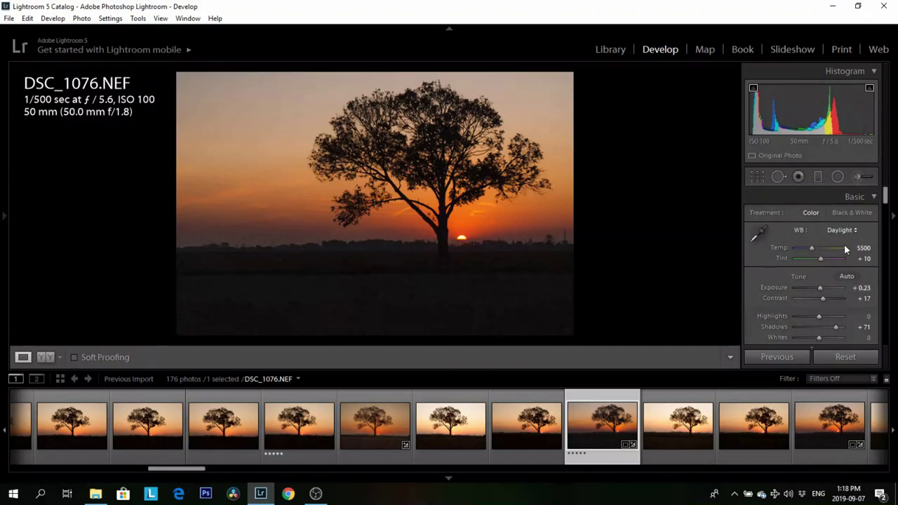
{"action": "left_click", "coordinate": [828, 288]}
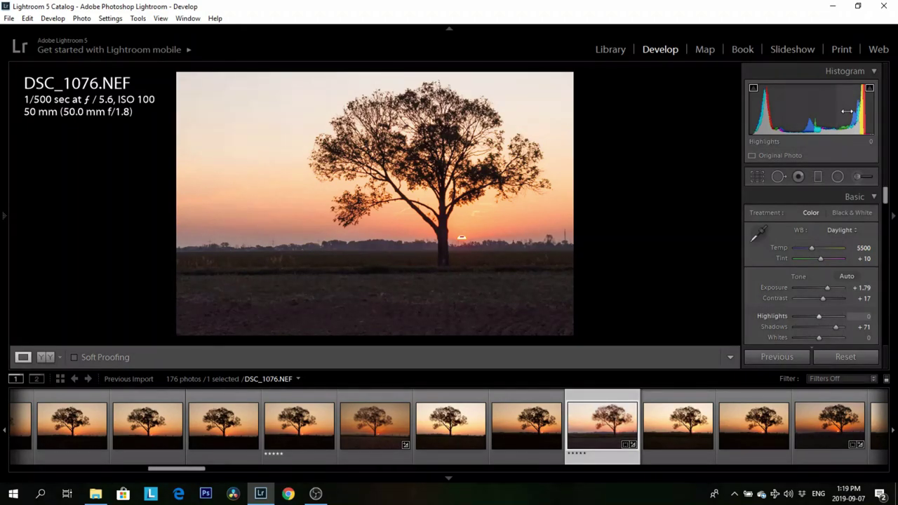
{"action": "left_click", "coordinate": [827, 290]}
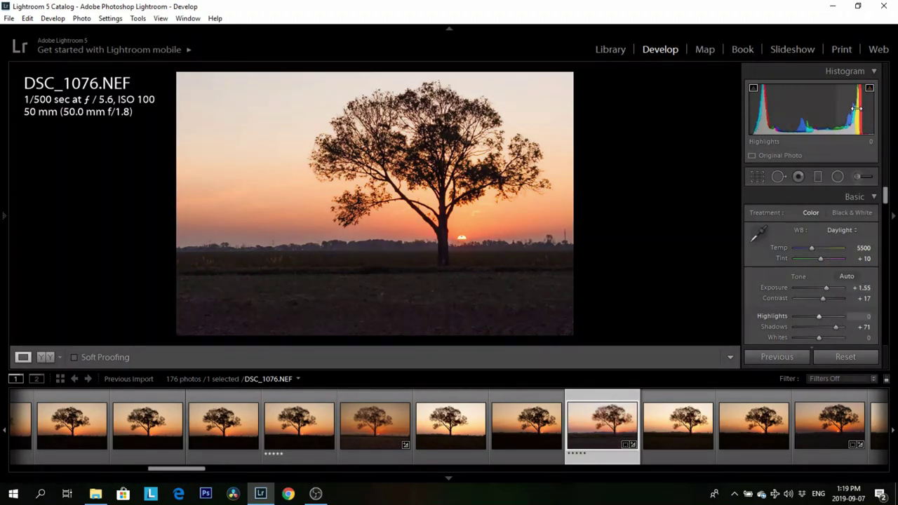
{"action": "double_click", "coordinate": [784, 284]}
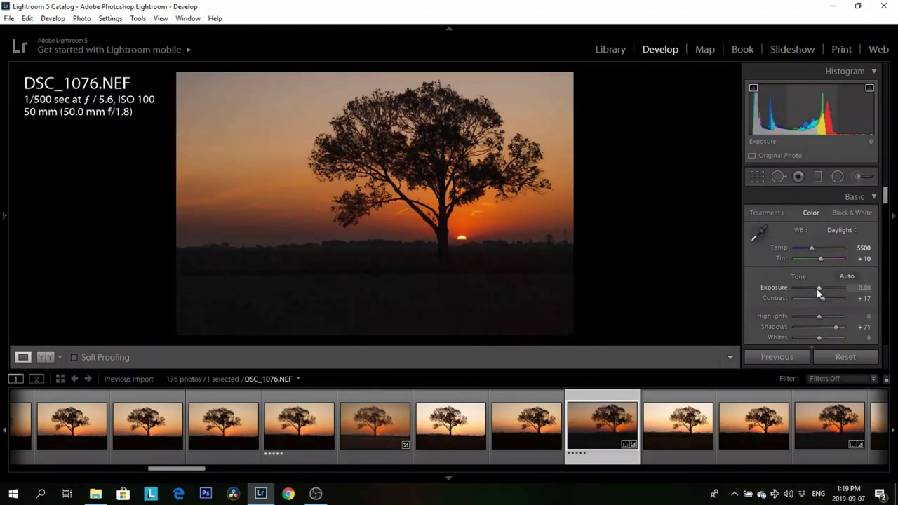
Examine how far right the histograms of DSC_1072, DSC_1076, DSC_1079 and DSC_1082 extend.
{"action": "left_click", "coordinate": [314, 433]}
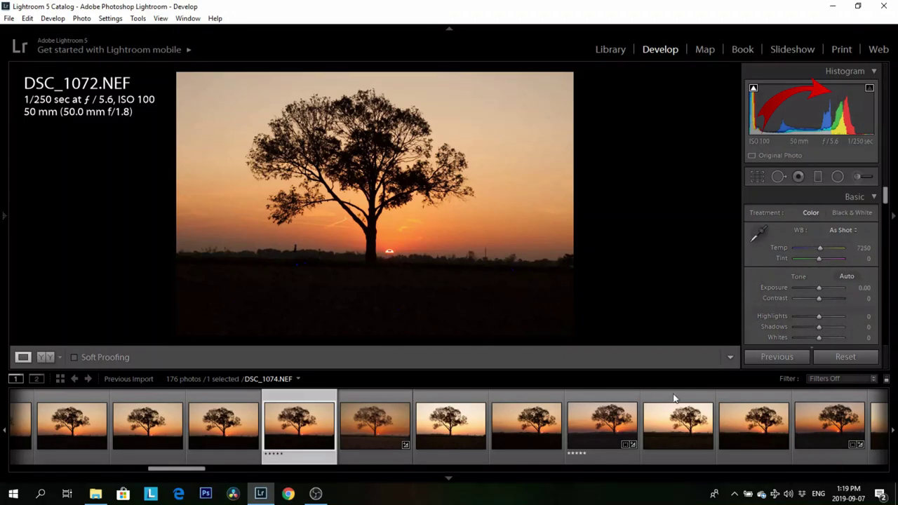
{"action": "left_click", "coordinate": [581, 440]}
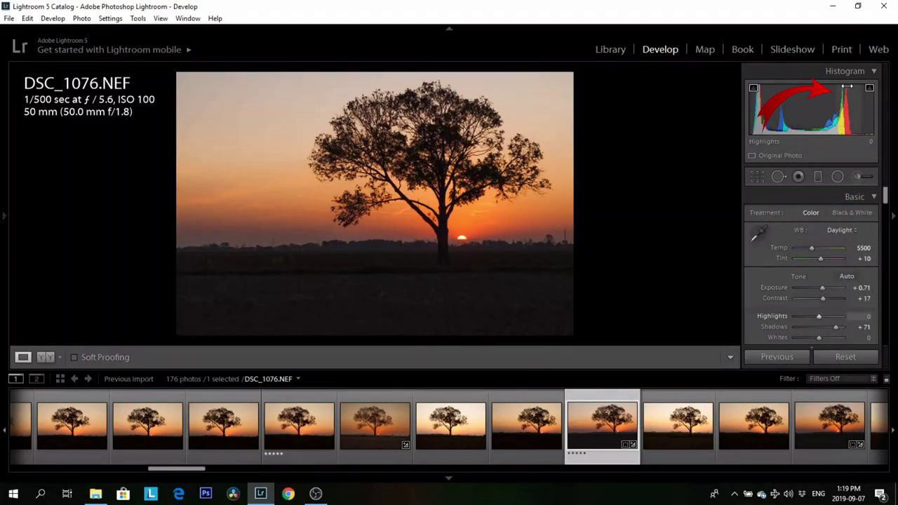
{"action": "left_click_drag", "start_coordinate": [156, 474], "coordinate": [179, 472]}
{"action": "left_click", "coordinate": [468, 449]}
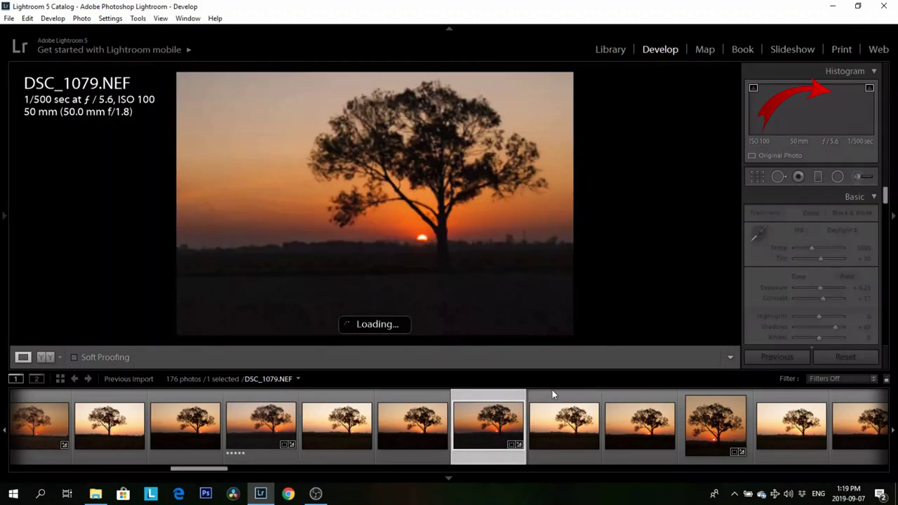
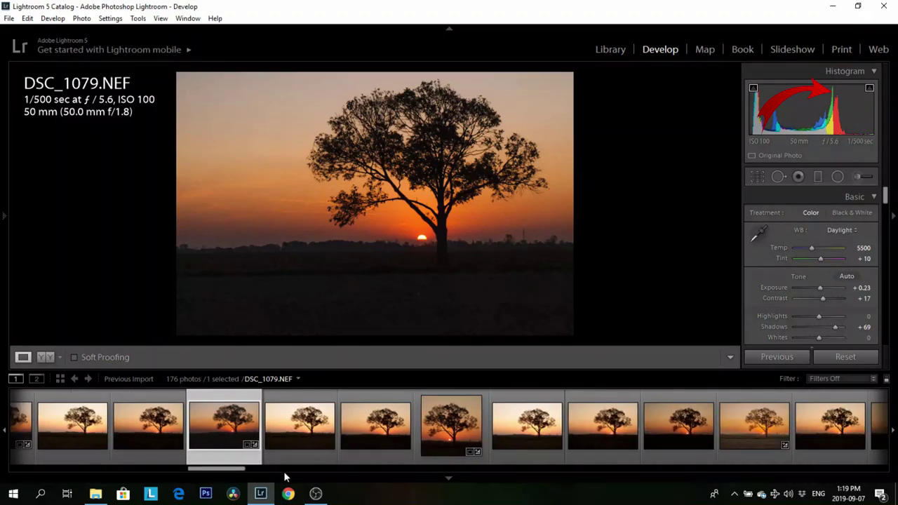
{"action": "left_click", "coordinate": [443, 454]}
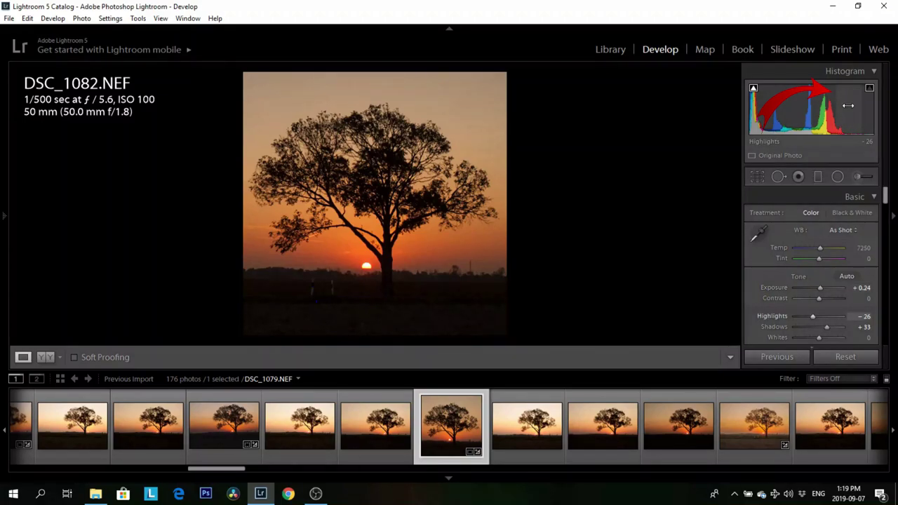
Brighten DSC_1114.NEF with exposure +0.95, highlights -31 and shadows +26.
{"action": "scroll", "coordinate": [228, 470], "scroll_direction": "down", "scroll_amount": 3}
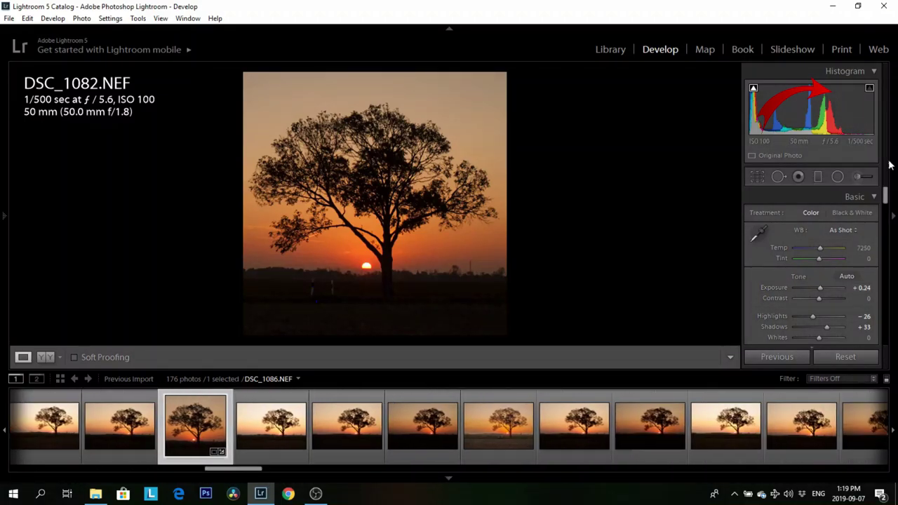
{"action": "left_click", "coordinate": [491, 449]}
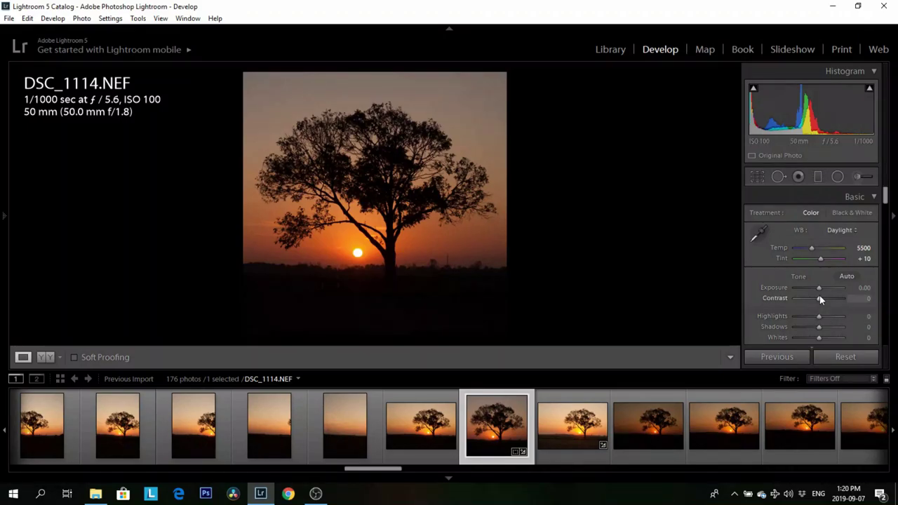
{"action": "left_click_drag", "start_coordinate": [819, 288], "coordinate": [826, 330]}
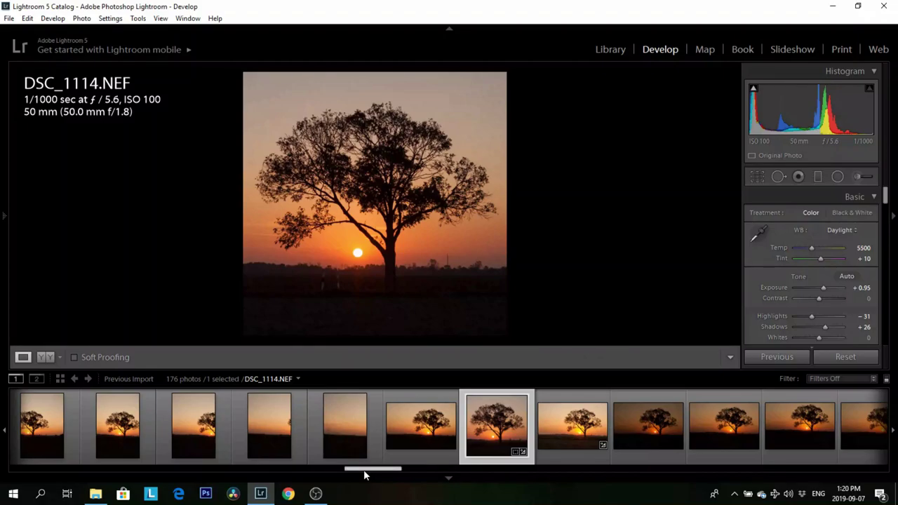
Open DSC_1093-Edit.tif at the end of the filmstrip and examine its histogram.
{"action": "scroll", "coordinate": [364, 474], "scroll_direction": "down", "scroll_amount": 1}
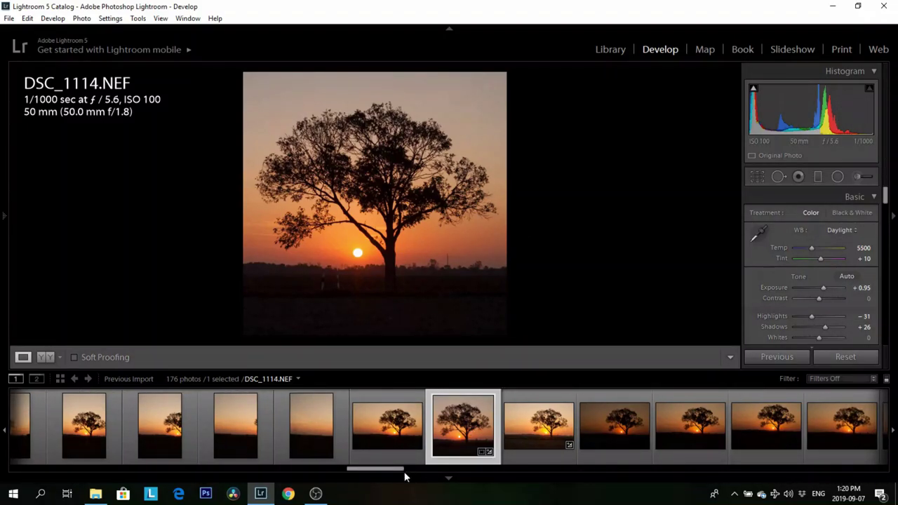
{"action": "left_click_drag", "start_coordinate": [399, 472], "coordinate": [857, 470]}
{"action": "left_click", "coordinate": [717, 436]}
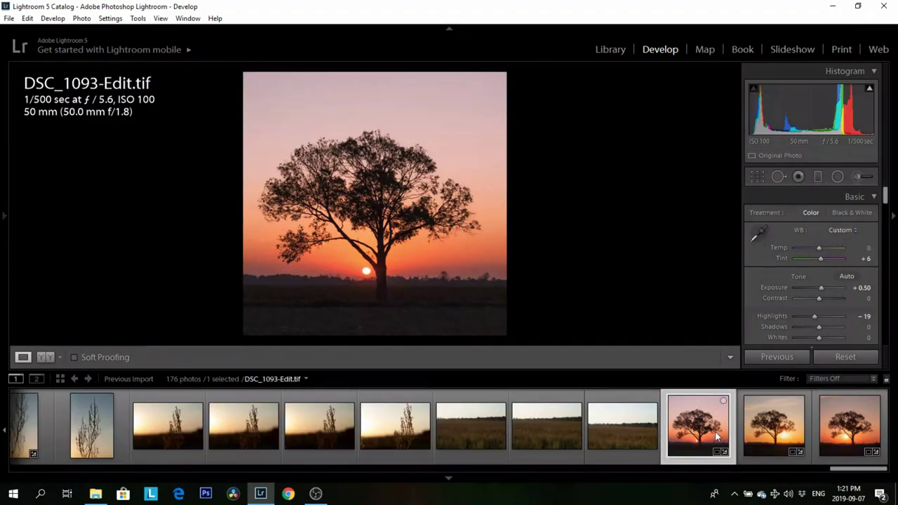
Try raising the exposure of DSC_1189-Edit.tif to +1.67, and revert the photo to its exported state in the history.
{"action": "left_click", "coordinate": [743, 428]}
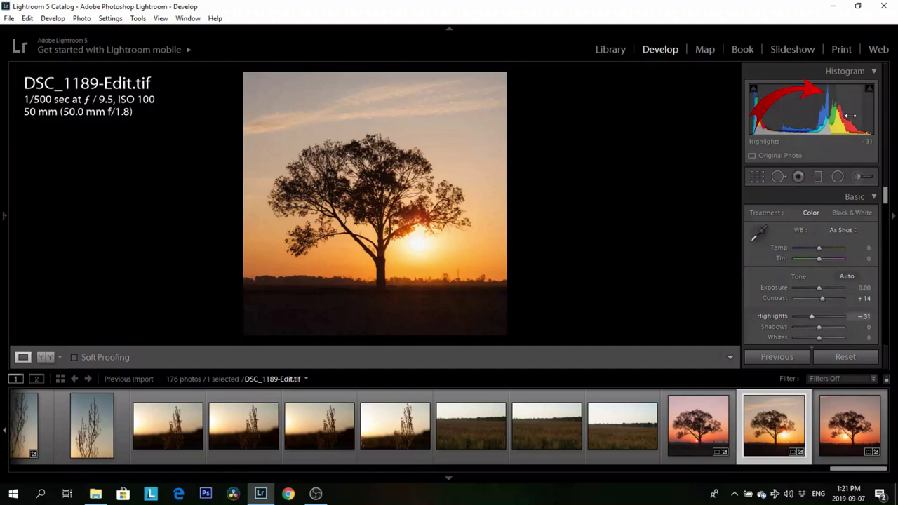
{"action": "left_click_drag", "start_coordinate": [819, 287], "coordinate": [827, 288]}
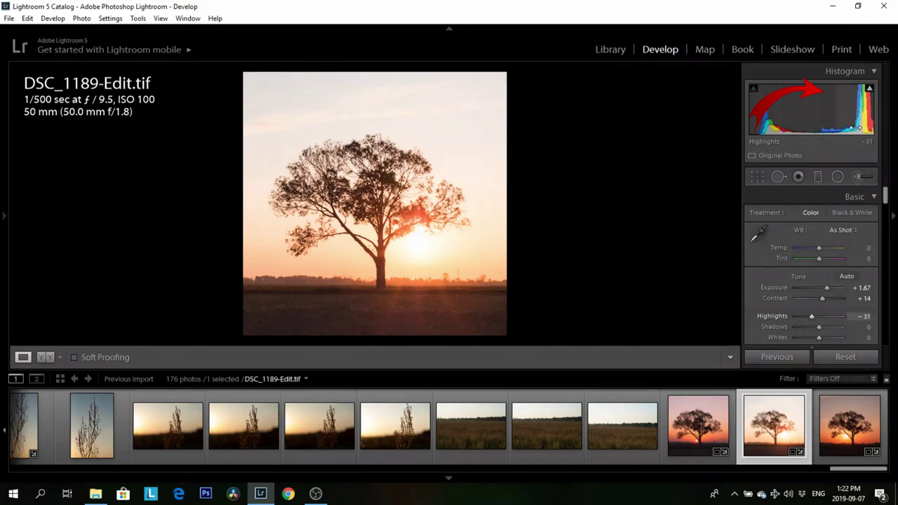
{"action": "mouse_move", "coordinate": [1, 184]}
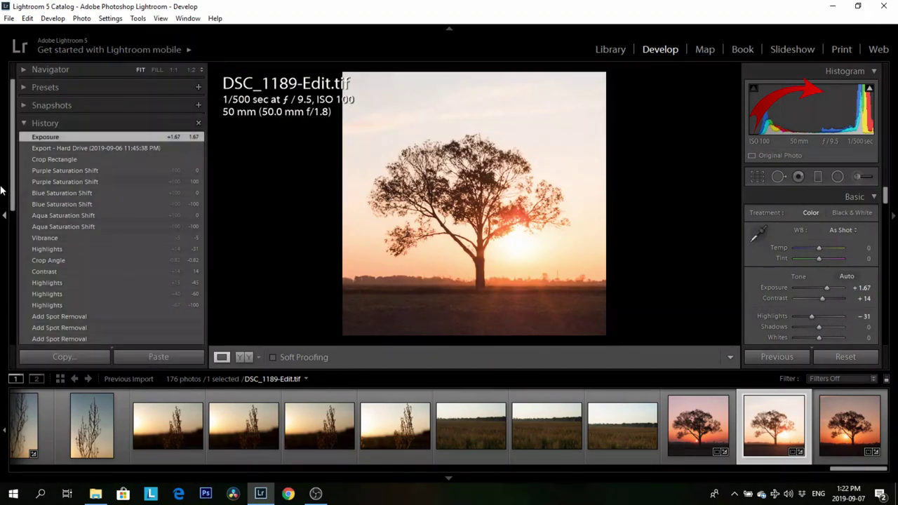
{"action": "left_click", "coordinate": [59, 150]}
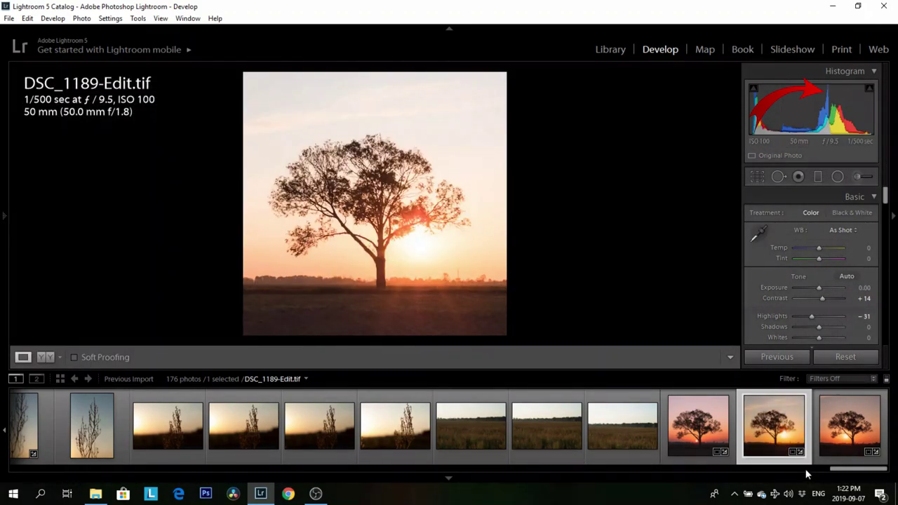
{"action": "mouse_move", "coordinate": [1, 195]}
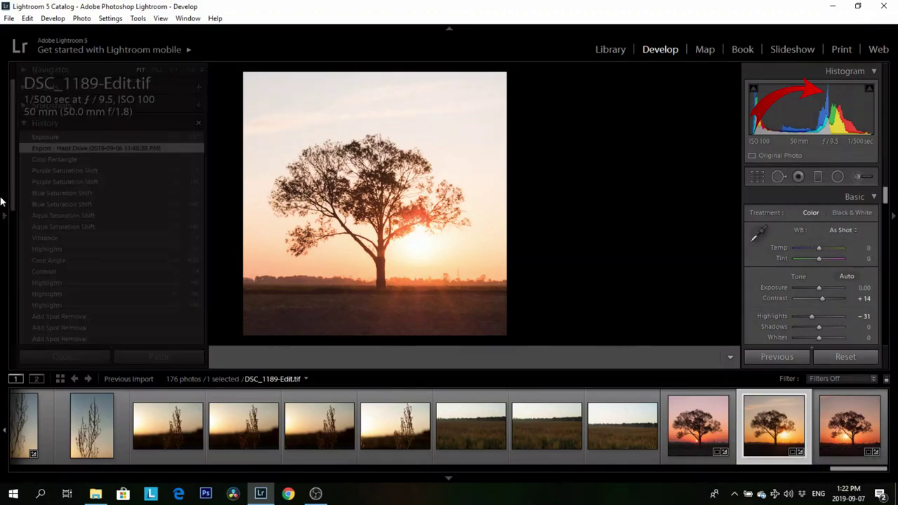
{"action": "left_click", "coordinate": [73, 148]}
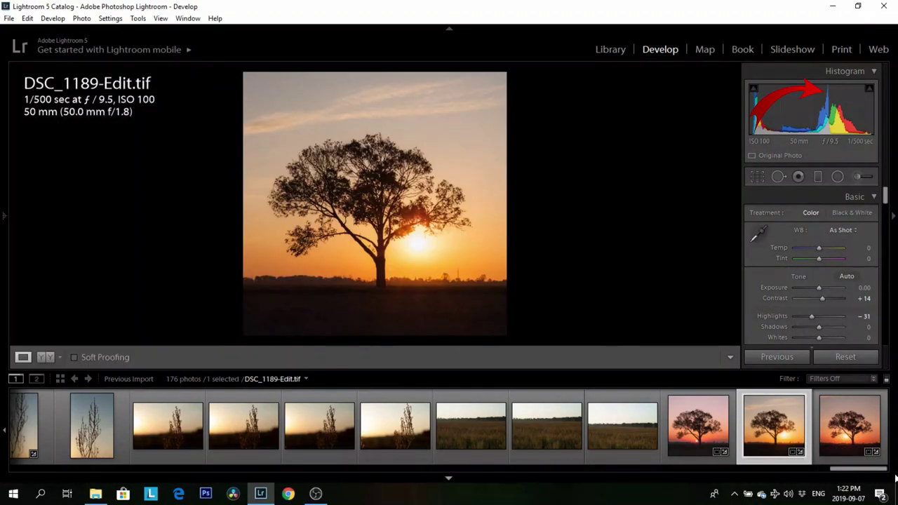
Open the last edited tree photo in the filmstrip.
{"action": "left_click", "coordinate": [848, 424]}
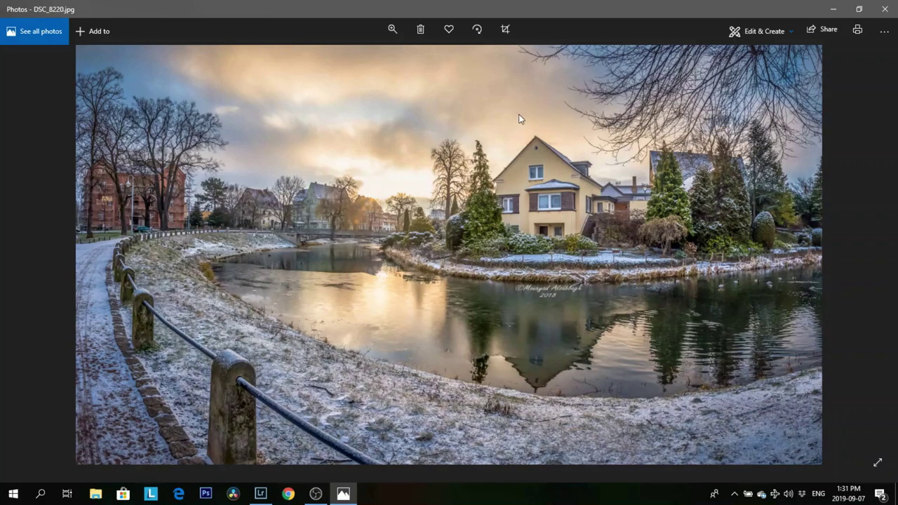
In Photos, zoom in on the bright sky of DSC_8220.jpg to examine its highlights, and zoom back out to the best fit.
{"action": "left_click", "coordinate": [392, 29]}
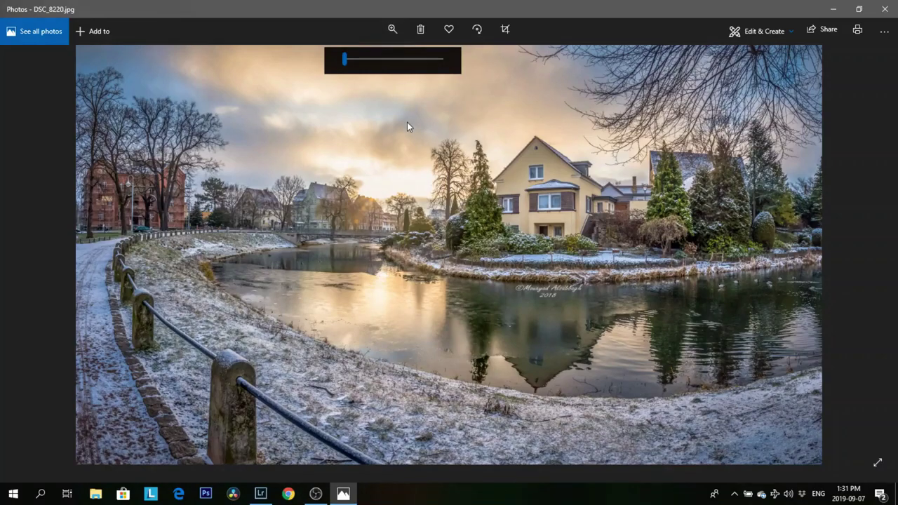
{"action": "left_click_drag", "start_coordinate": [344, 59], "coordinate": [446, 307]}
{"action": "left_click_drag", "start_coordinate": [451, 209], "coordinate": [457, 285]}
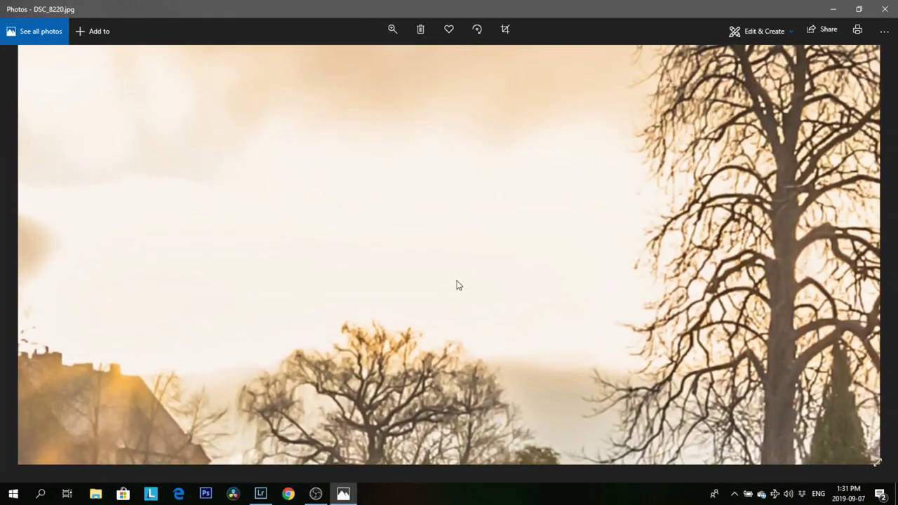
{"action": "left_click", "coordinate": [392, 31]}
{"action": "left_click_drag", "start_coordinate": [384, 60], "coordinate": [366, 60]}
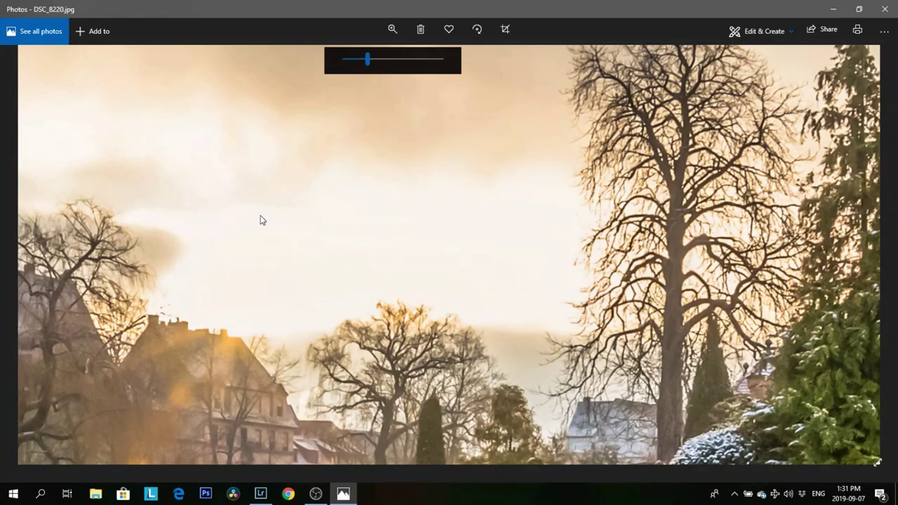
{"action": "left_click_drag", "start_coordinate": [367, 62], "coordinate": [344, 60]}
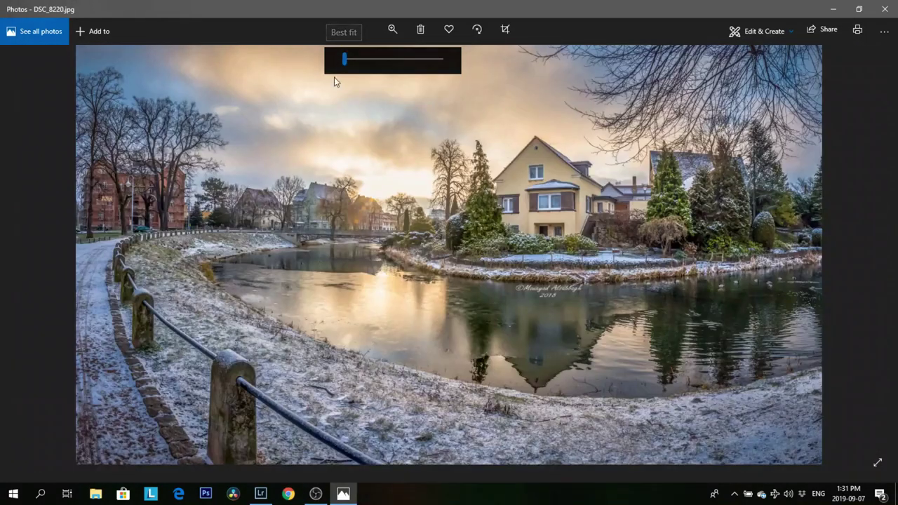
Switch to Lightroom to view the source frames of the river panorama, and return to DSC_8220.jpg in Photos.
{"action": "left_click", "coordinate": [268, 495]}
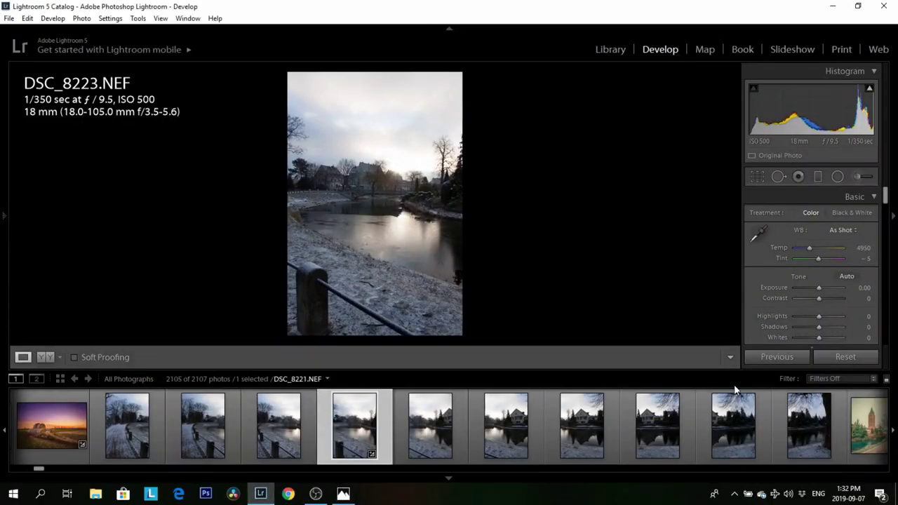
{"action": "left_click", "coordinate": [343, 493]}
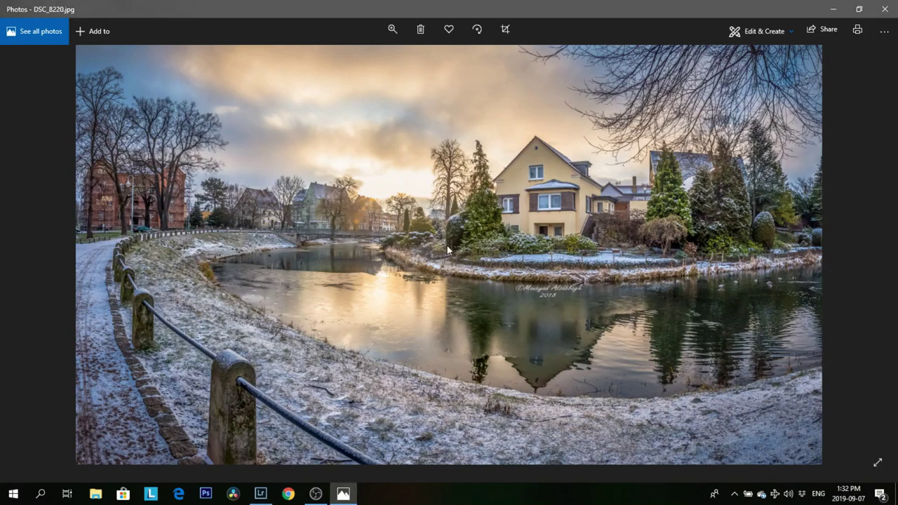
Switch to Lightroom, open the panorama frame DSC_8224.NEF, and zoom in on its bright sky to examine the highlights.
{"action": "left_click", "coordinate": [260, 494]}
{"action": "key", "text": "Right"}
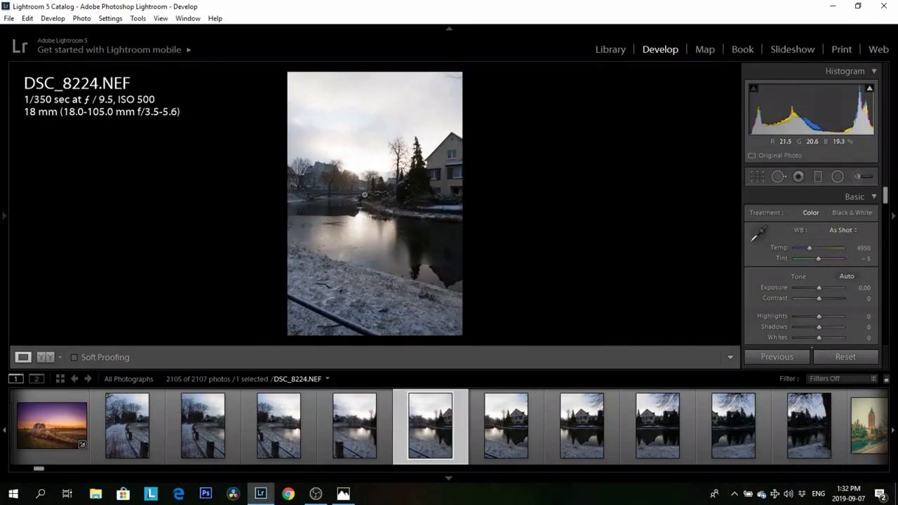
{"action": "left_click", "coordinate": [367, 166]}
{"action": "left_click_drag", "start_coordinate": [374, 190], "coordinate": [391, 218]}
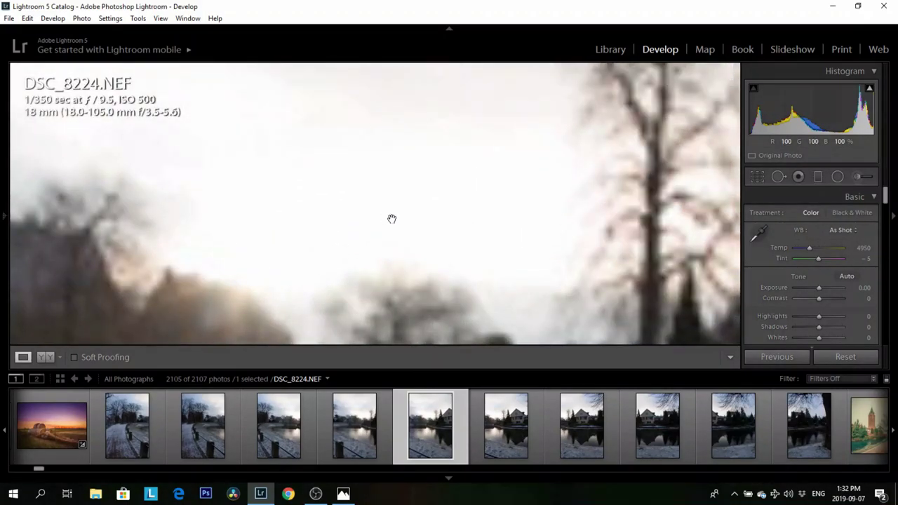
Try recovering the bright sky of DSC_8224.NEF with exposure -2.14 and highlights -100, and reset the photo's adjustments.
{"action": "left_click_drag", "start_coordinate": [806, 315], "coordinate": [808, 286]}
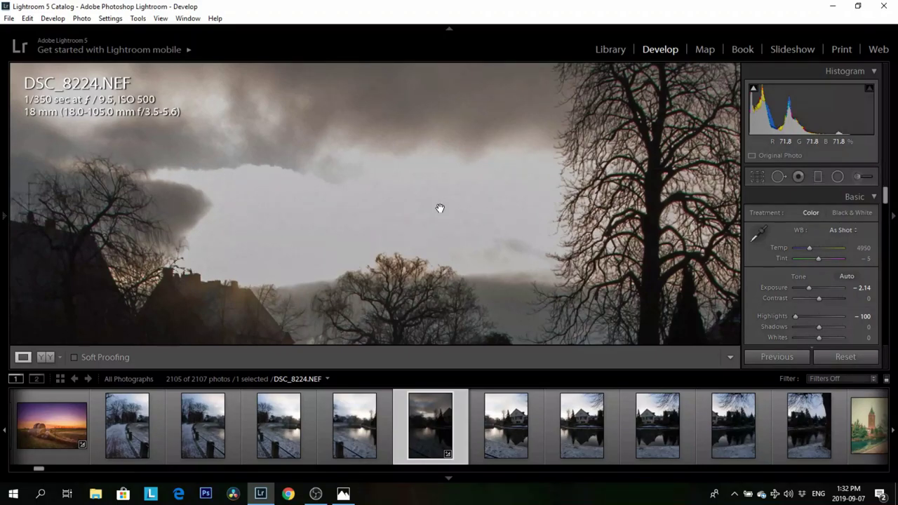
{"action": "key", "text": "ctrl+shift+r"}
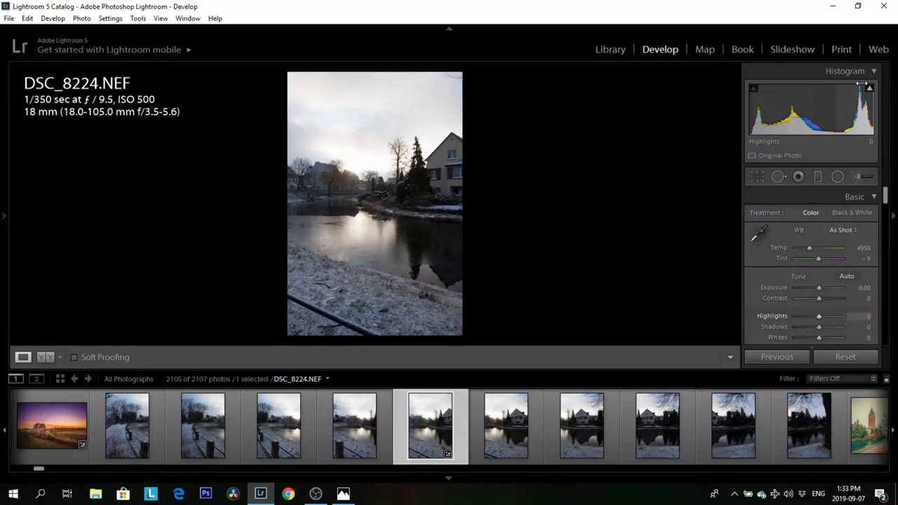
Toggle the highlight clipping warning on the histogram of DSC_8224.NEF.
{"action": "mouse_move", "coordinate": [875, 90]}
{"action": "left_click", "coordinate": [869, 91]}
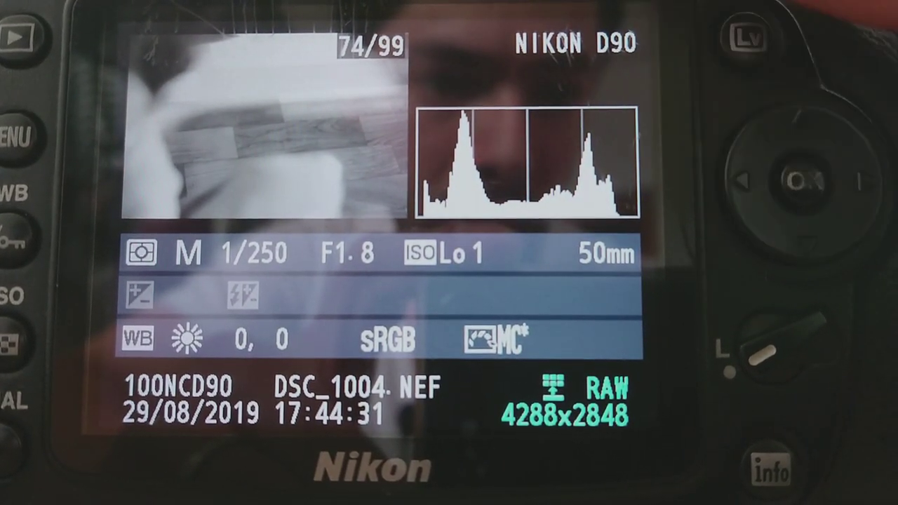
{"action": "key", "text": "Down"}
{"action": "key", "text": "Down"}
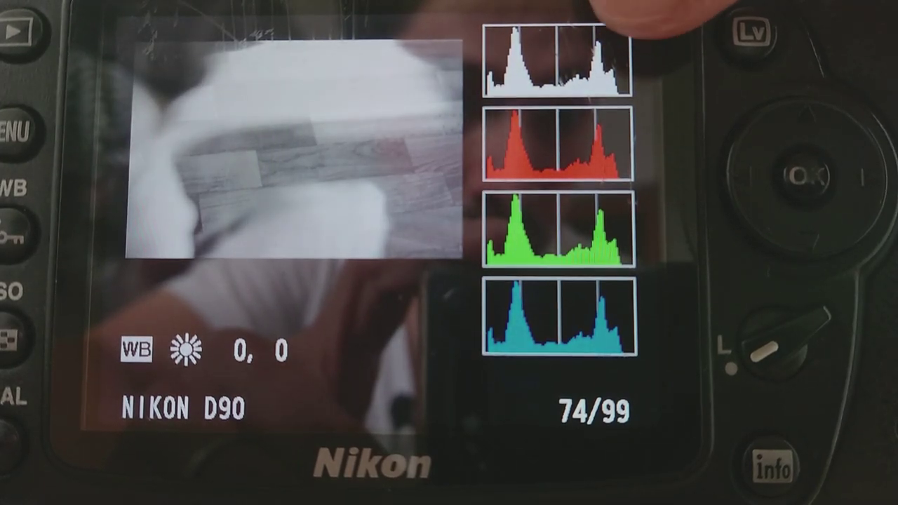
{"action": "key", "text": "Up"}
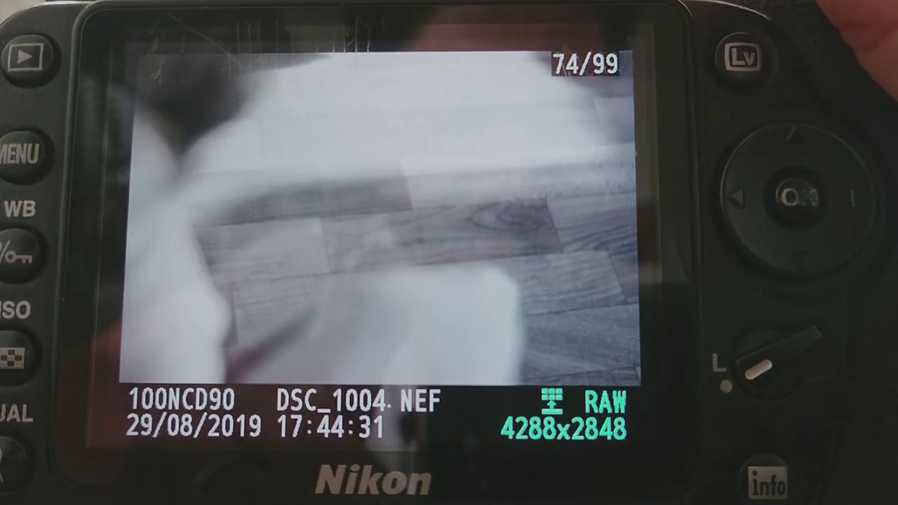
{"action": "key", "text": "Up"}
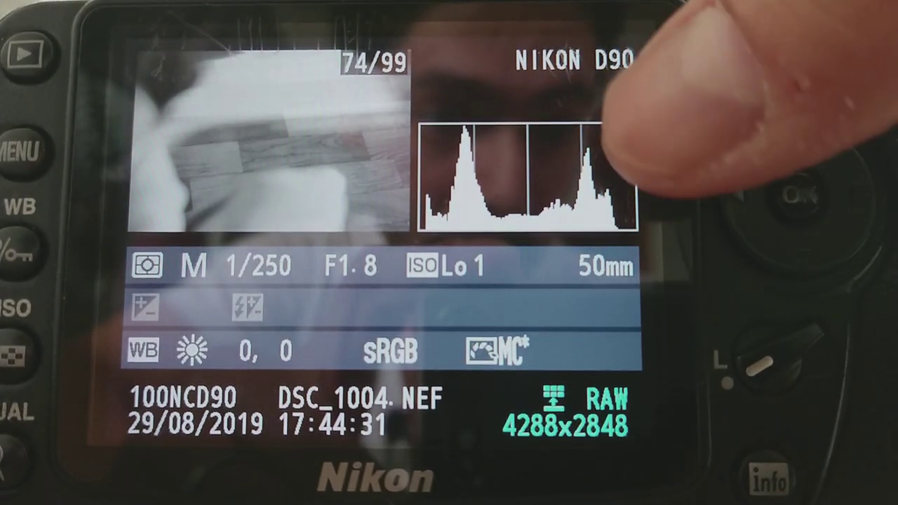